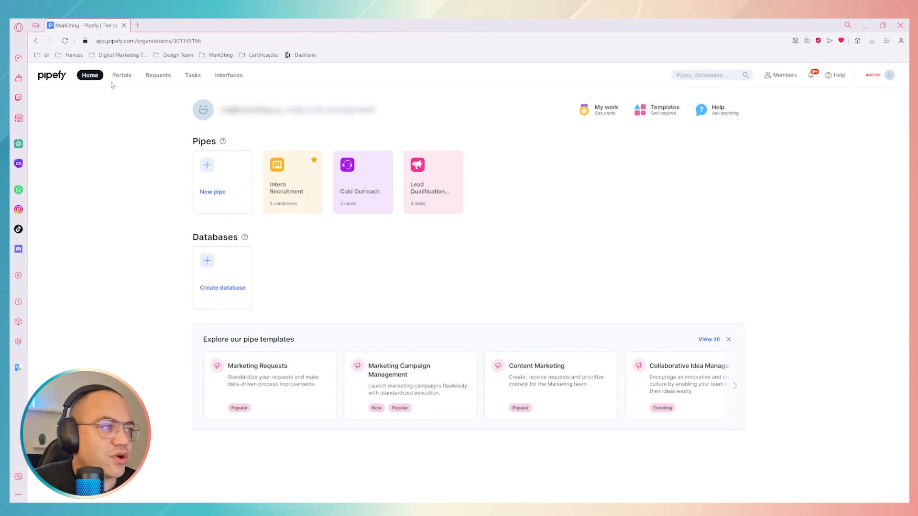
# Start a new pipe and browse the Marketing templates in the template gallery
pyautogui.click(208, 168)
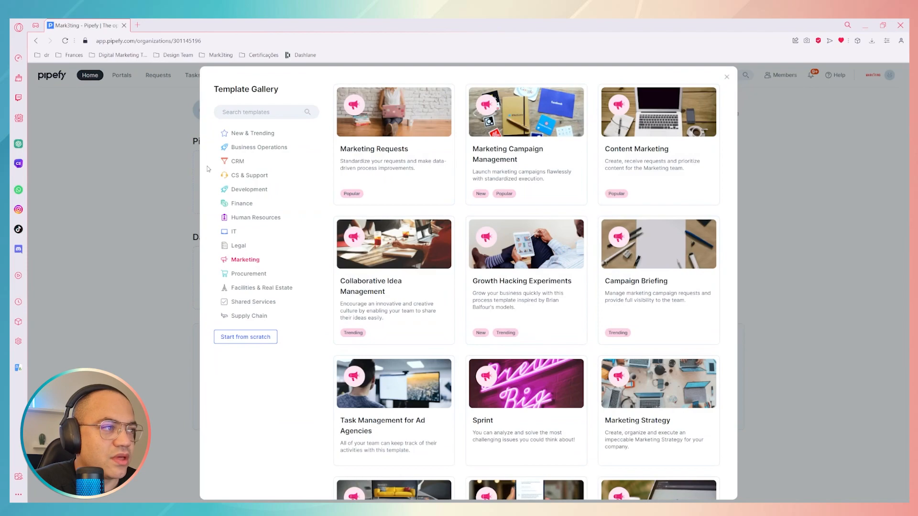
pyautogui.scroll(-1, 497, 274)
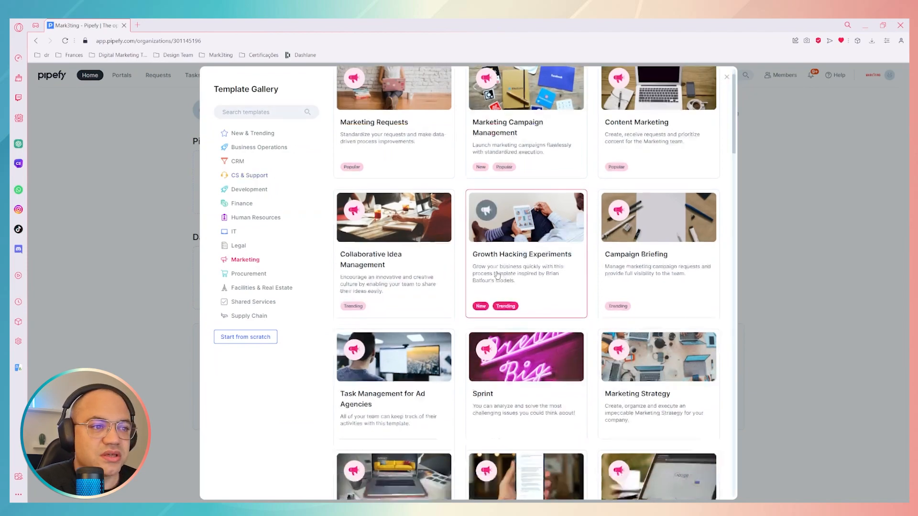
pyautogui.scroll(-20, 497, 274)
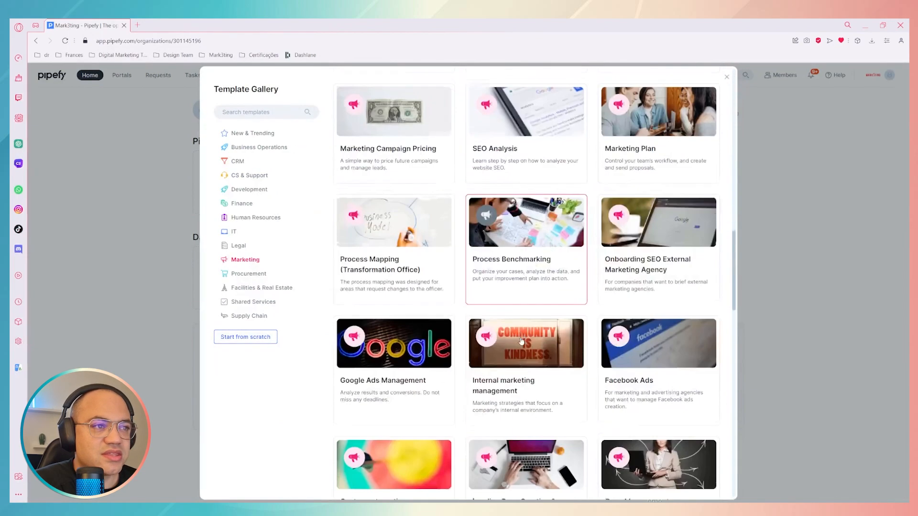
pyautogui.scroll(-15, 521, 340)
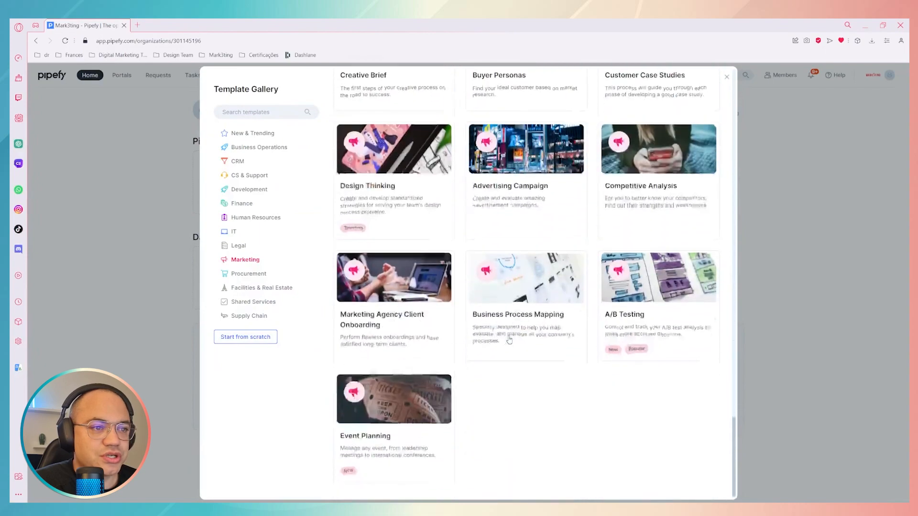
pyautogui.scroll(20, 508, 377)
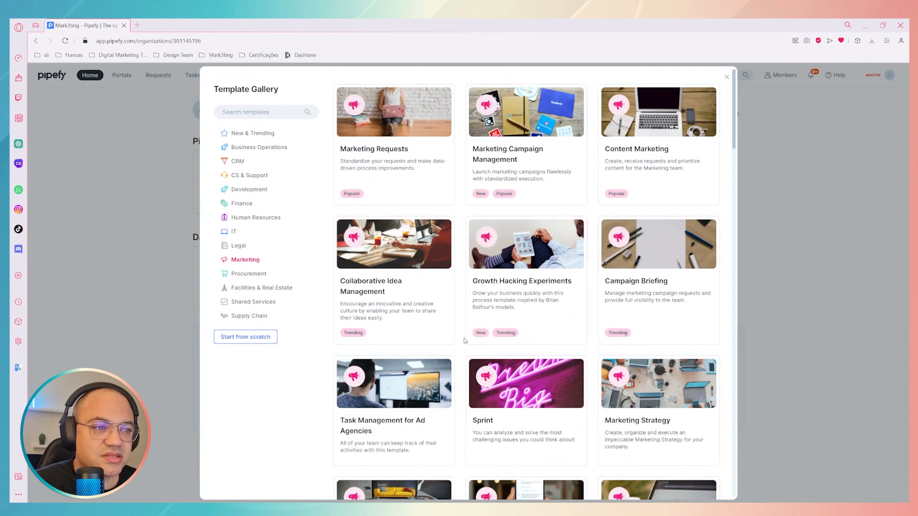
pyautogui.scroll(-5, 464, 340)
pyautogui.scroll(-5, 464, 340)
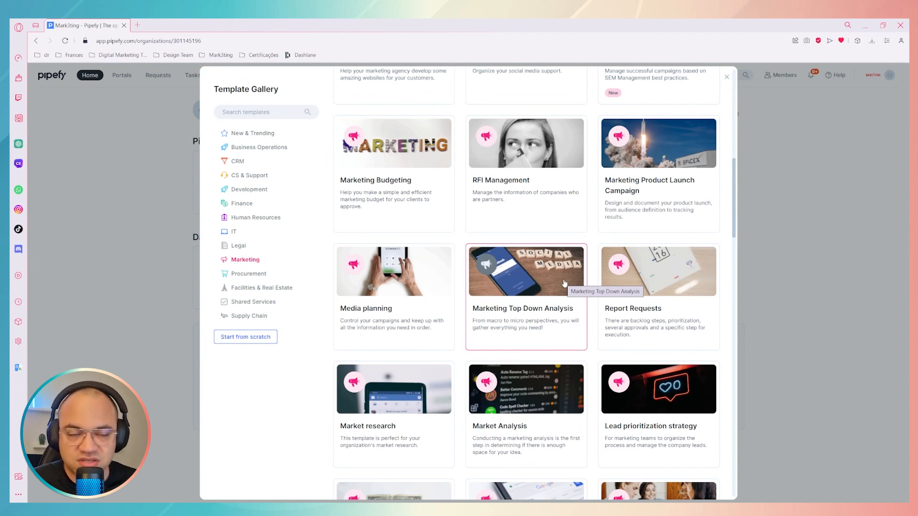
pyautogui.scroll(8, 508, 289)
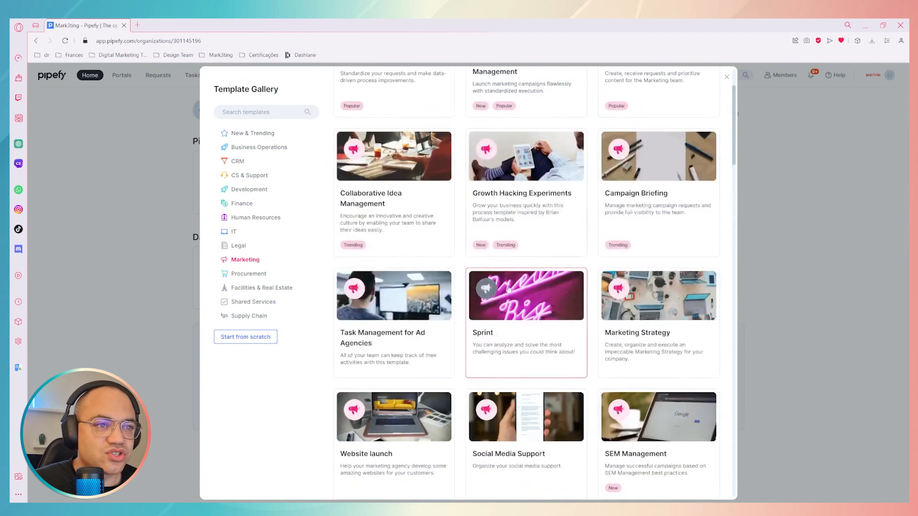
pyautogui.scroll(2, 508, 289)
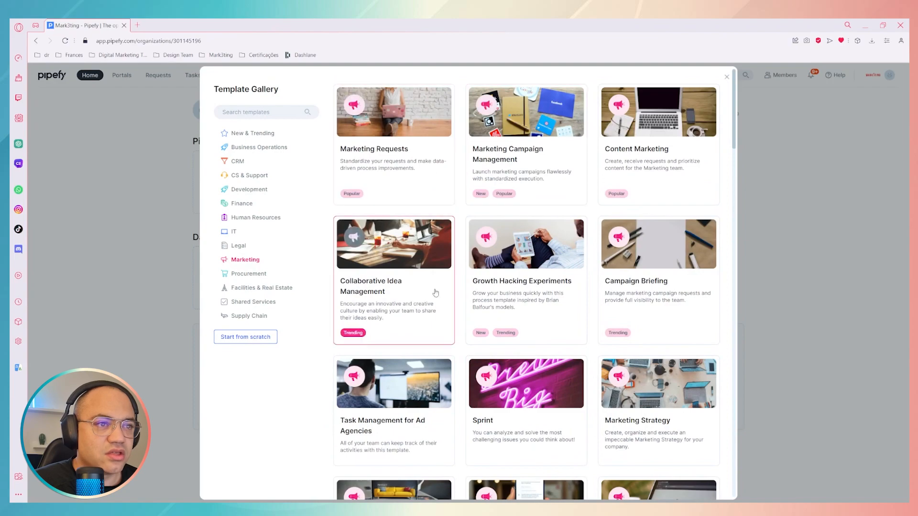
pyautogui.scroll(-20, 435, 293)
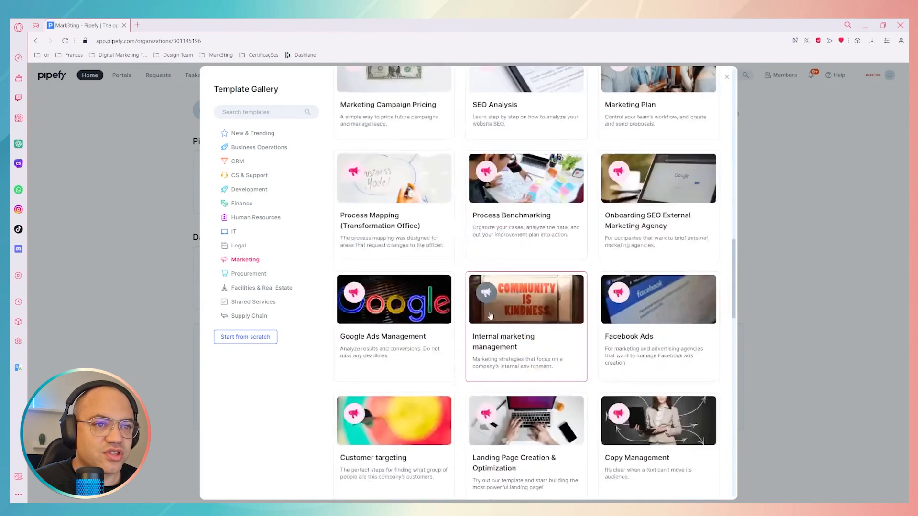
pyautogui.scroll(-7, 490, 316)
pyautogui.scroll(20, 477, 328)
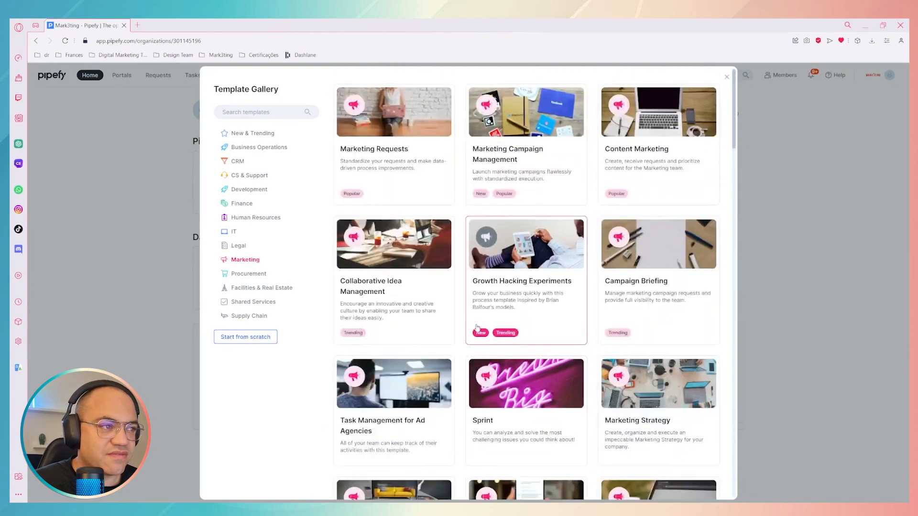
# Search the template gallery for "sales pipe" and open the Sales Pipeline template
pyautogui.click(267, 112)
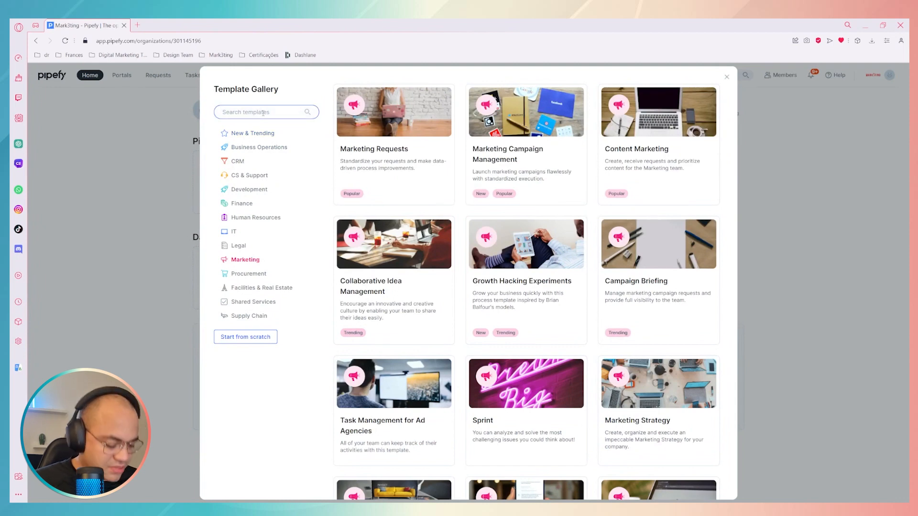
pyautogui.write('sales')
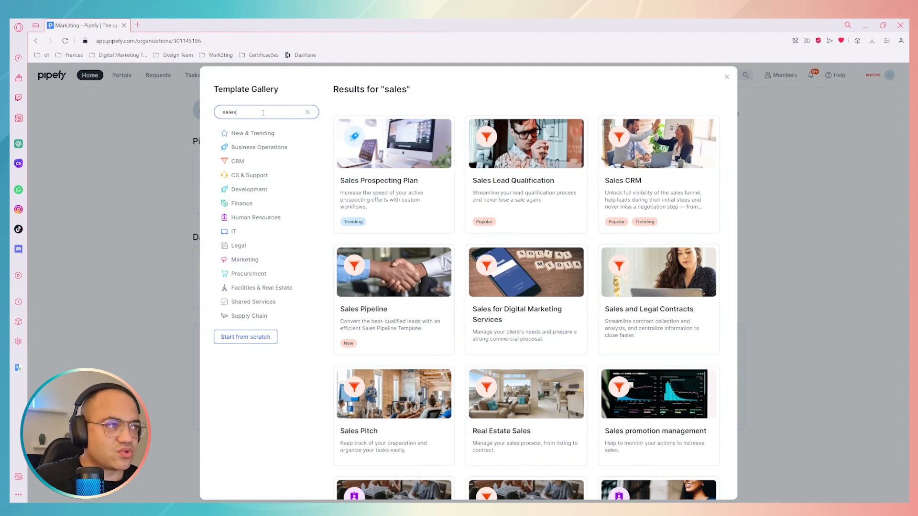
pyautogui.write('pipe')
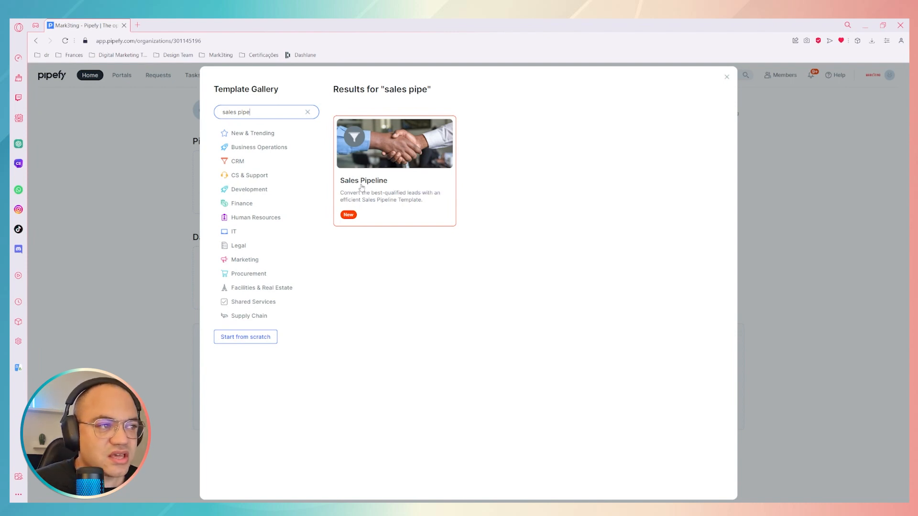
pyautogui.click(392, 168)
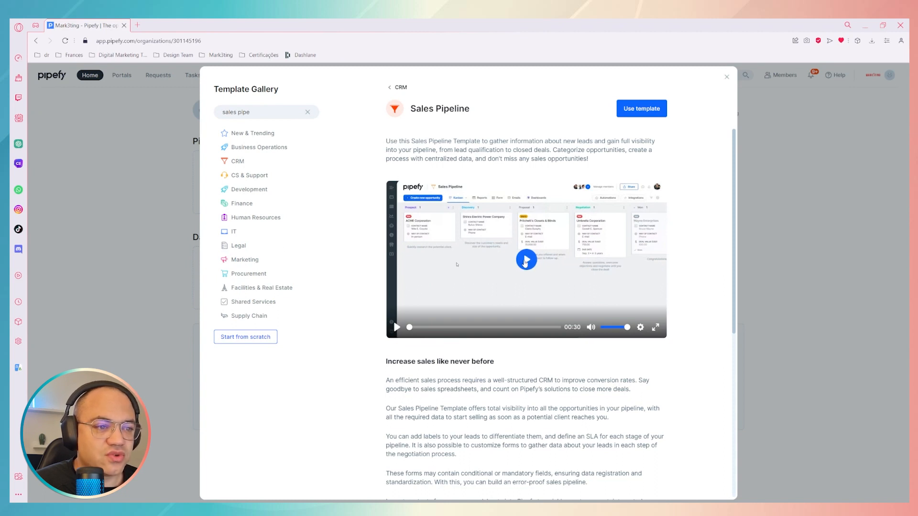
# Preview part of the Sales Pipeline template's video and create a pipe from this template
pyautogui.click(533, 265)
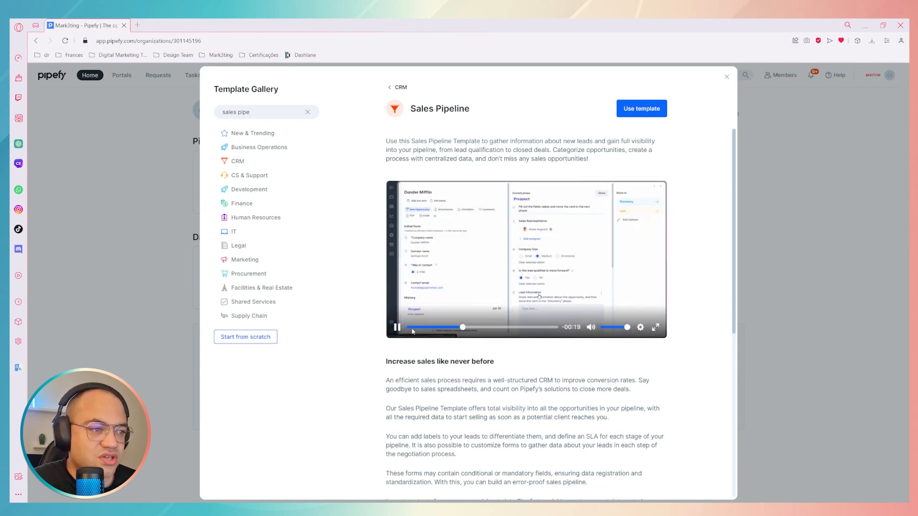
pyautogui.click(396, 326)
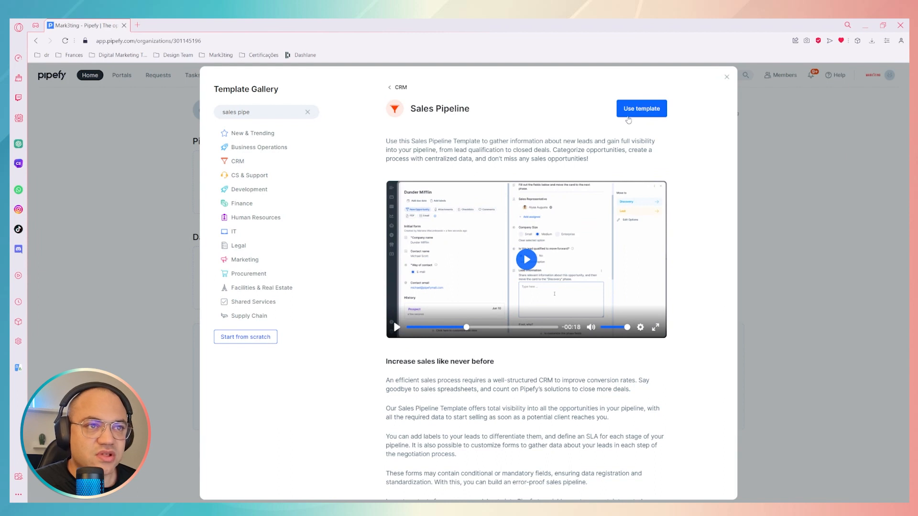
pyautogui.click(629, 116)
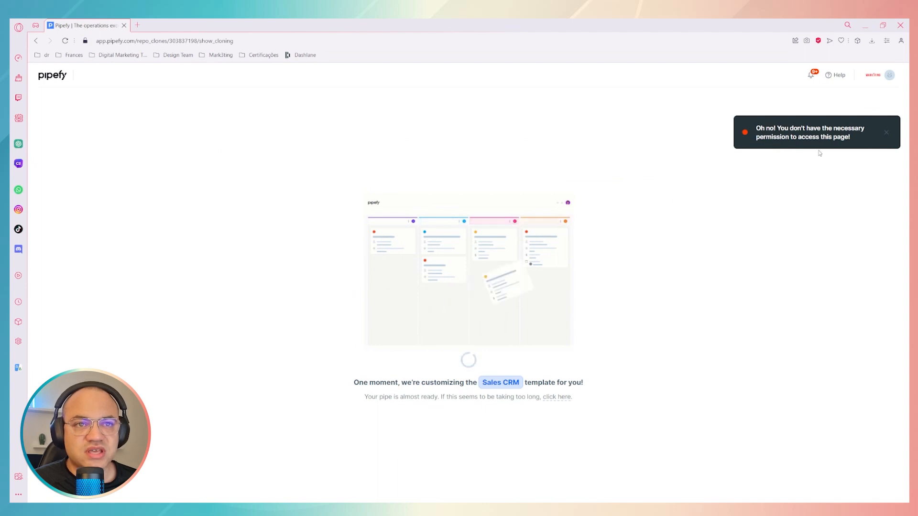
pyautogui.click(885, 133)
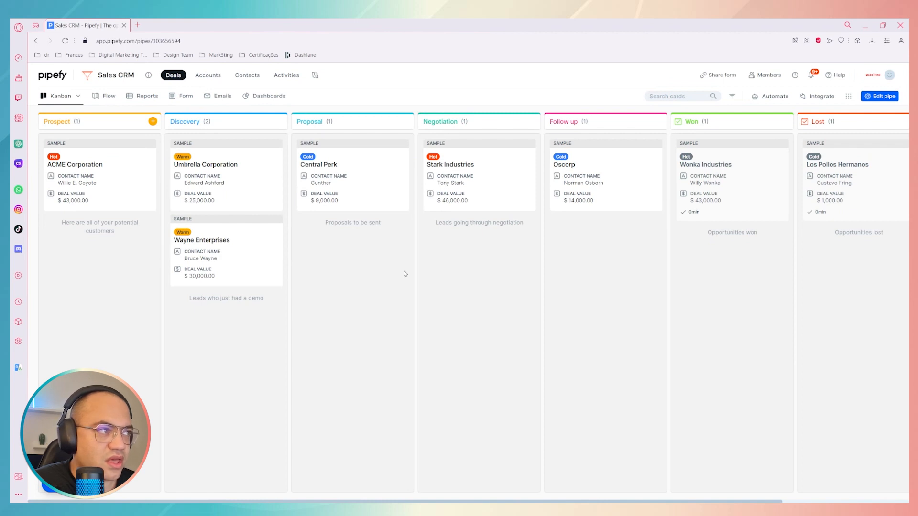
pyautogui.moveTo(415, 272)
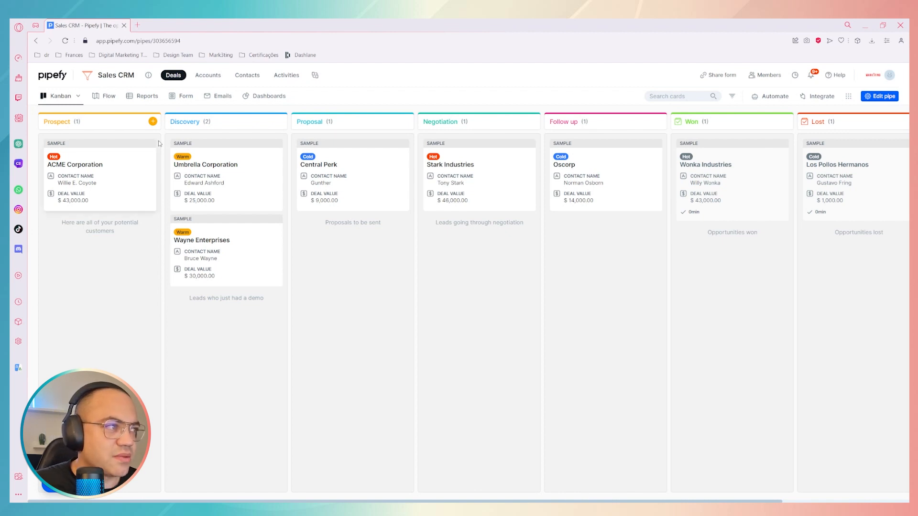
pyautogui.moveTo(163, 122)
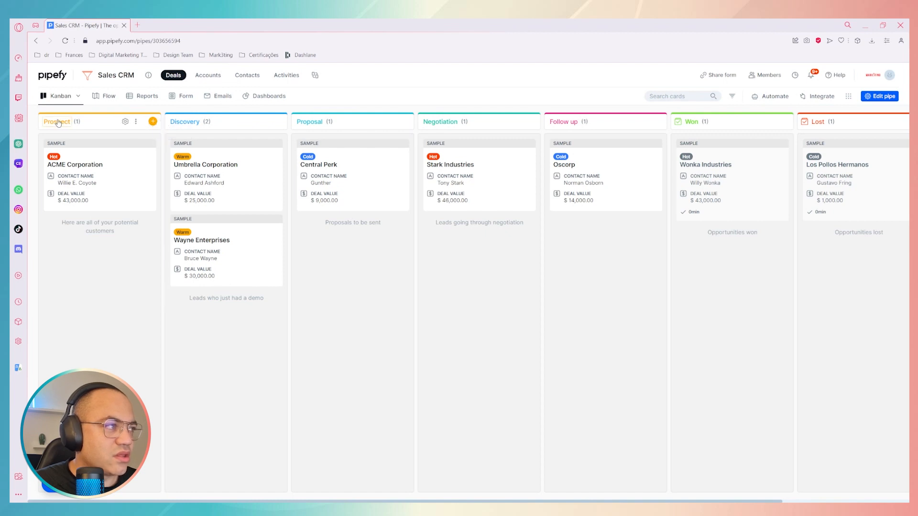
pyautogui.click(163, 118)
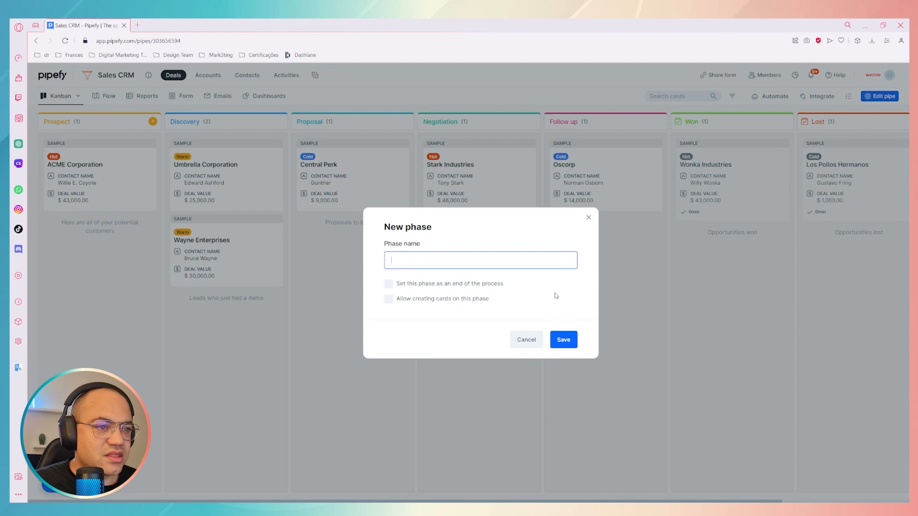
pyautogui.click(588, 218)
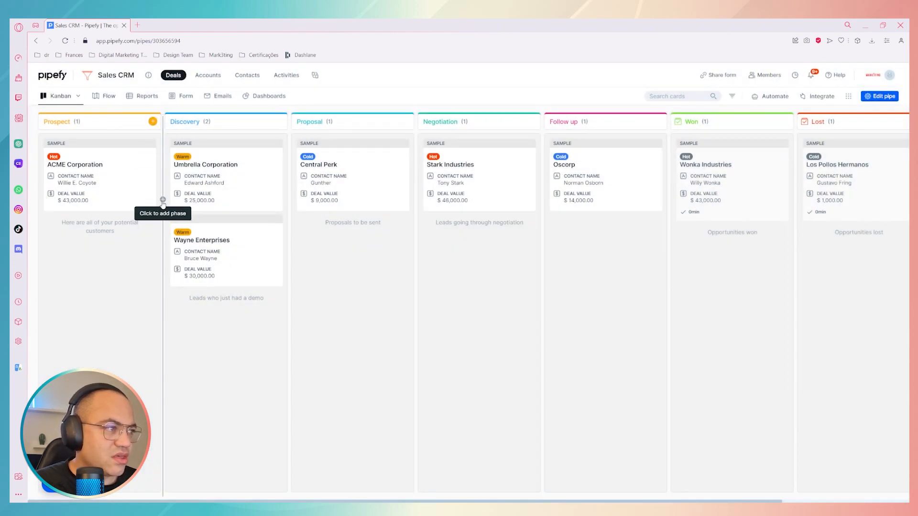
pyautogui.click(163, 203)
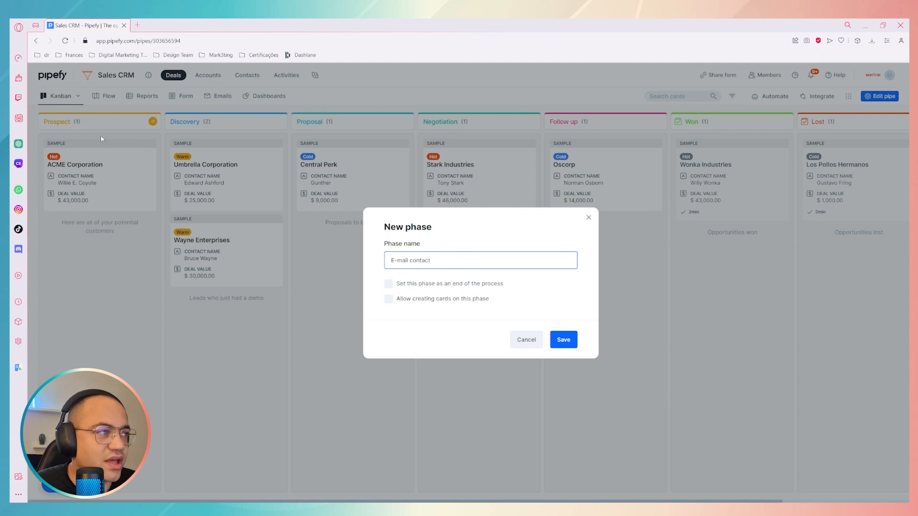
pyautogui.click(587, 217)
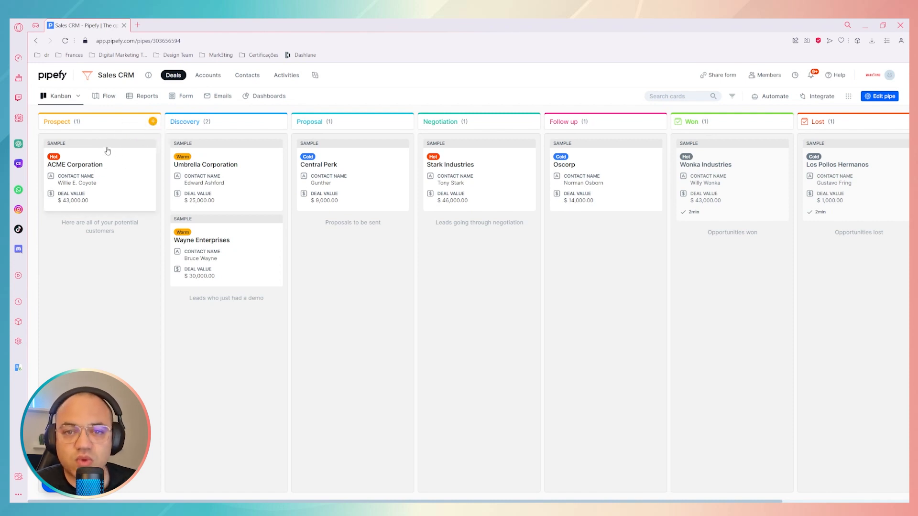
pyautogui.click(163, 248)
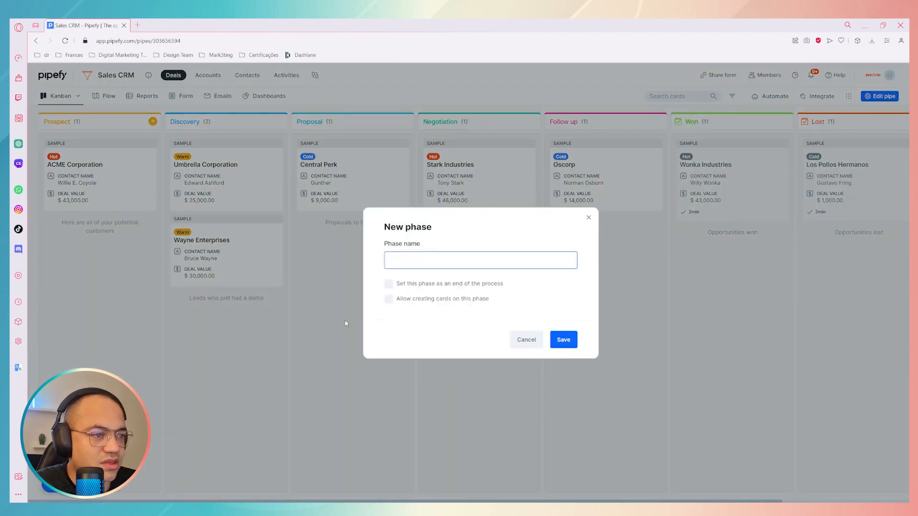
pyautogui.click(388, 300)
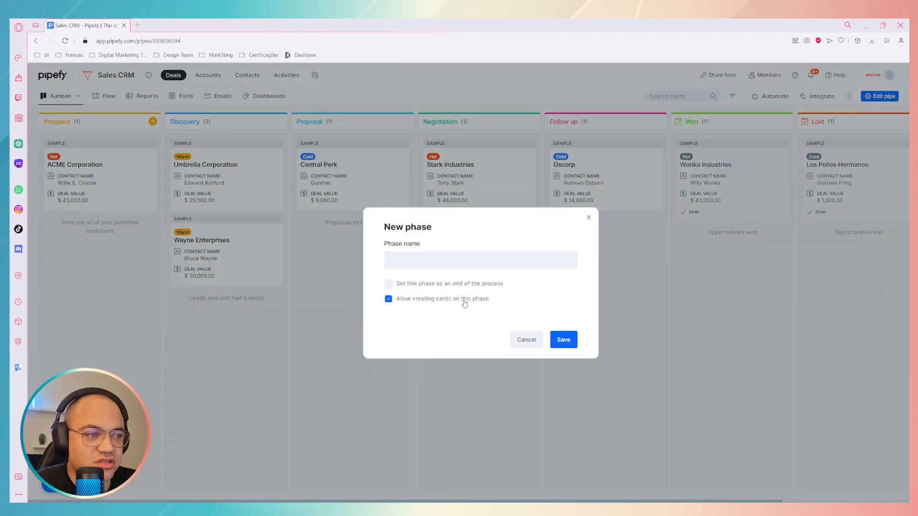
pyautogui.click(588, 217)
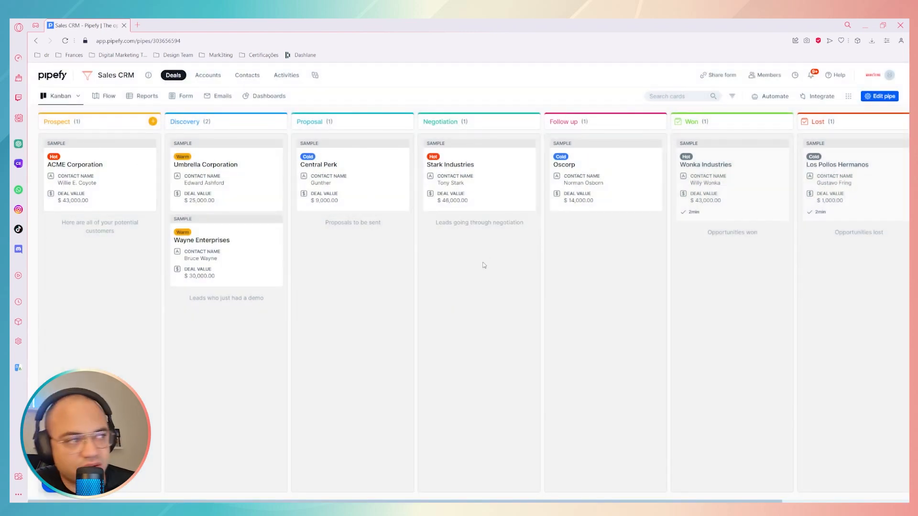
pyautogui.click(164, 246)
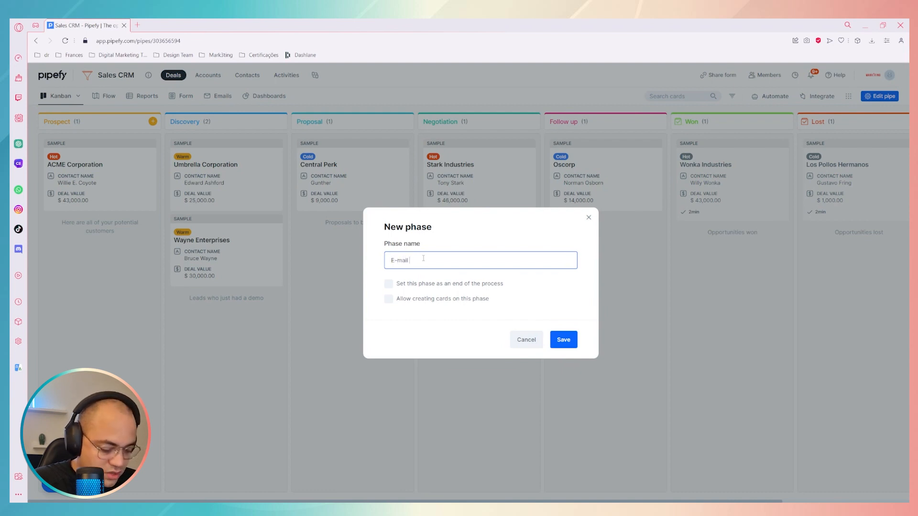
pyautogui.write('E-mail contact')
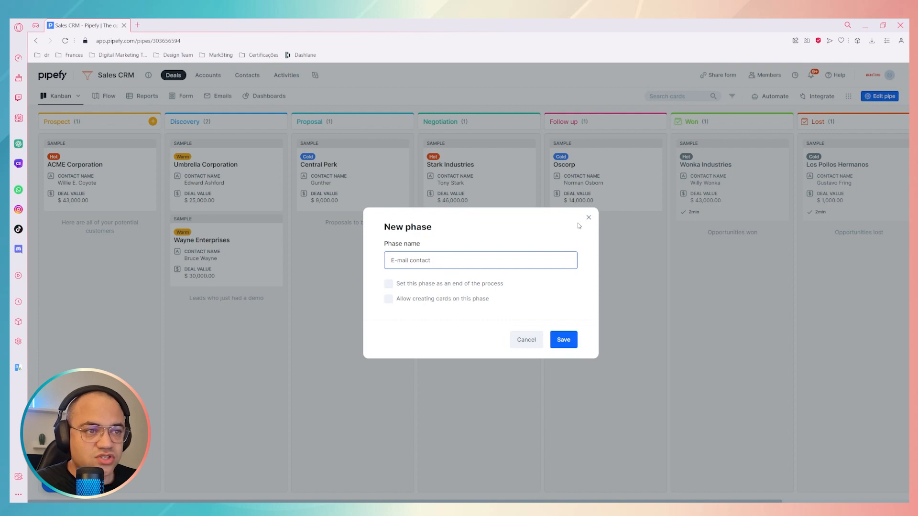
pyautogui.click(588, 217)
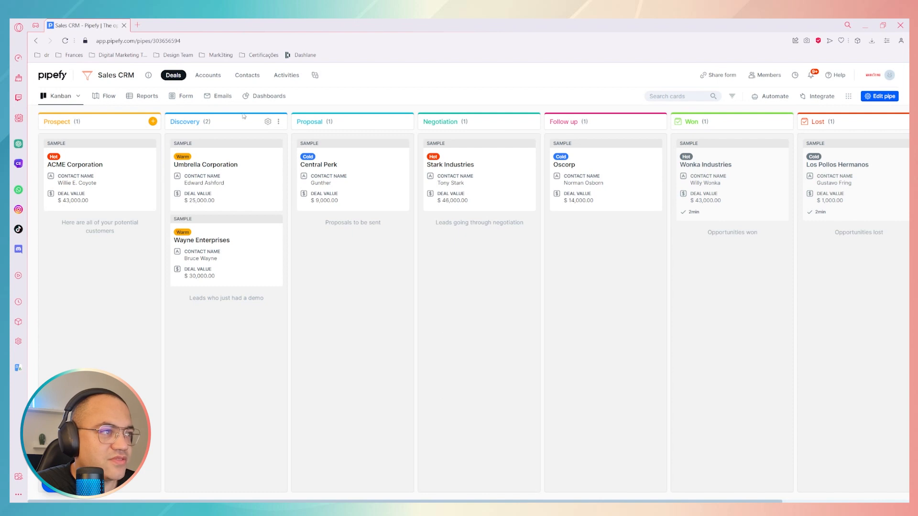
# Examine the Discovery phase's form fields and available field types in its settings, then close the settings
pyautogui.click(267, 123)
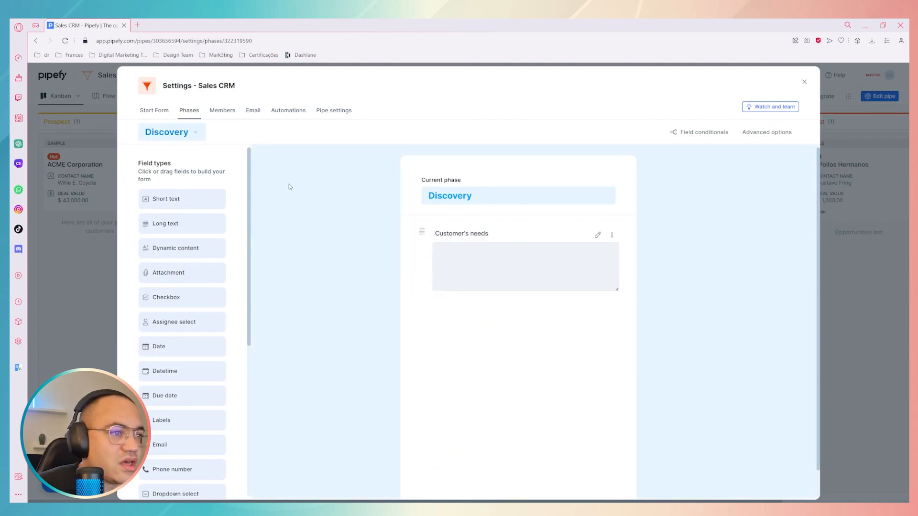
pyautogui.scroll(-1, 528, 364)
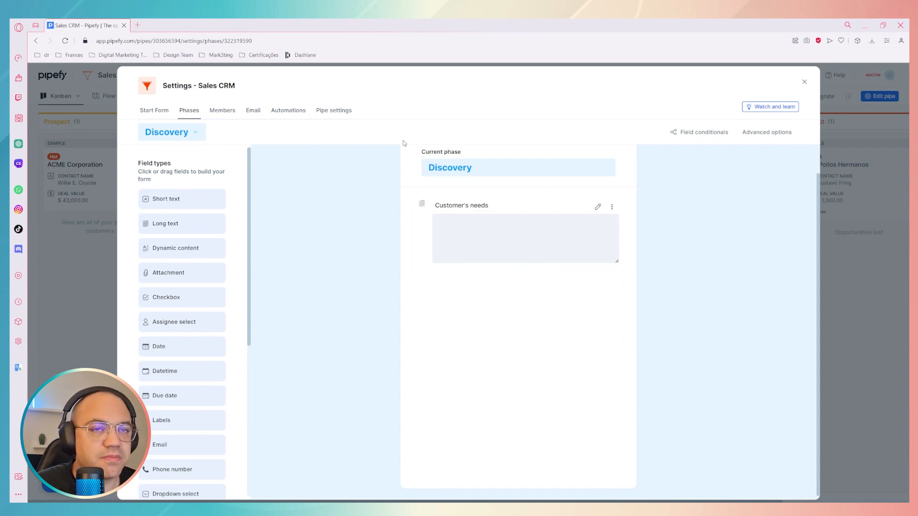
pyautogui.click(805, 82)
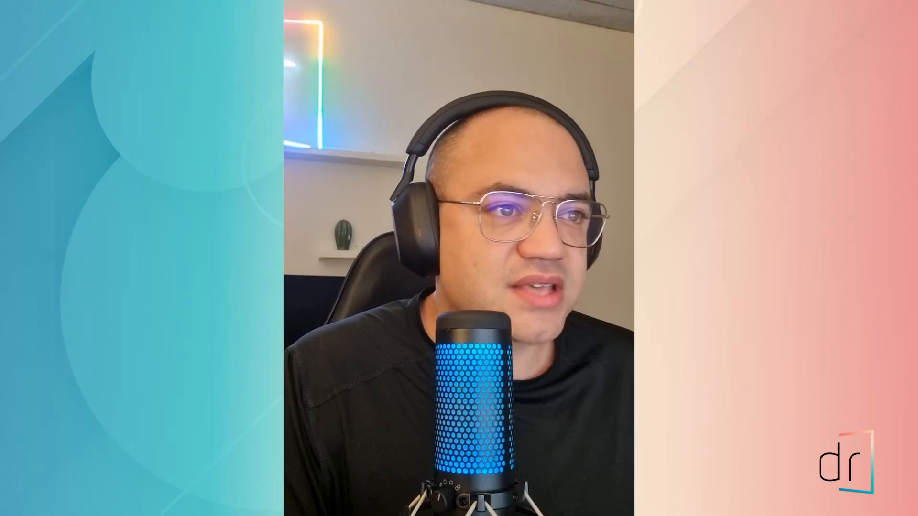